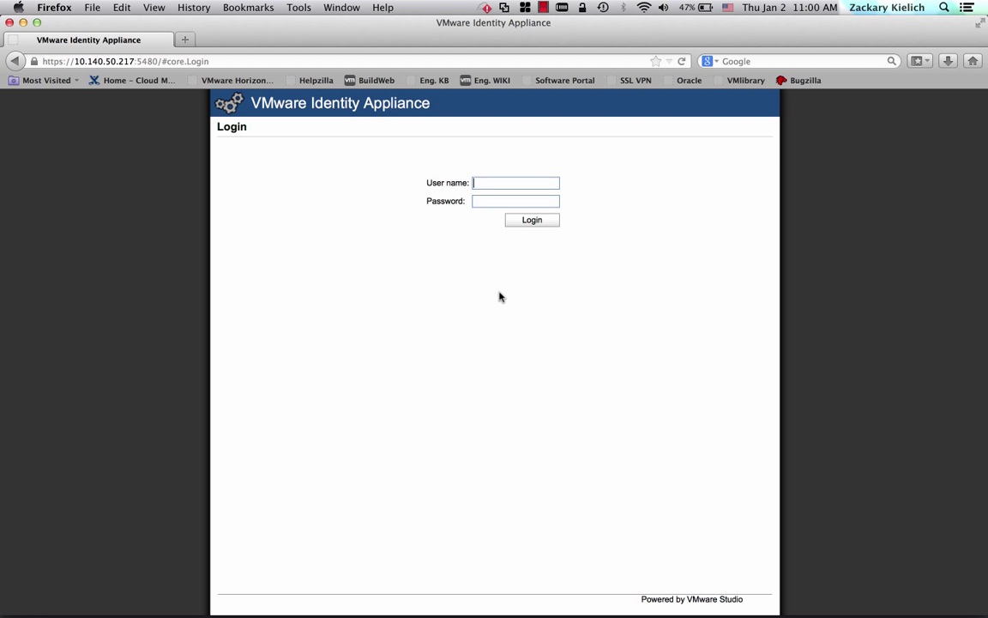
Log in to the appliance as root with the administrator password.
{"action": "type", "text": "root"}
{"action": "key", "text": "Tab"}
{"action": "type", "text": "********"}
{"action": "key", "text": "Return"}
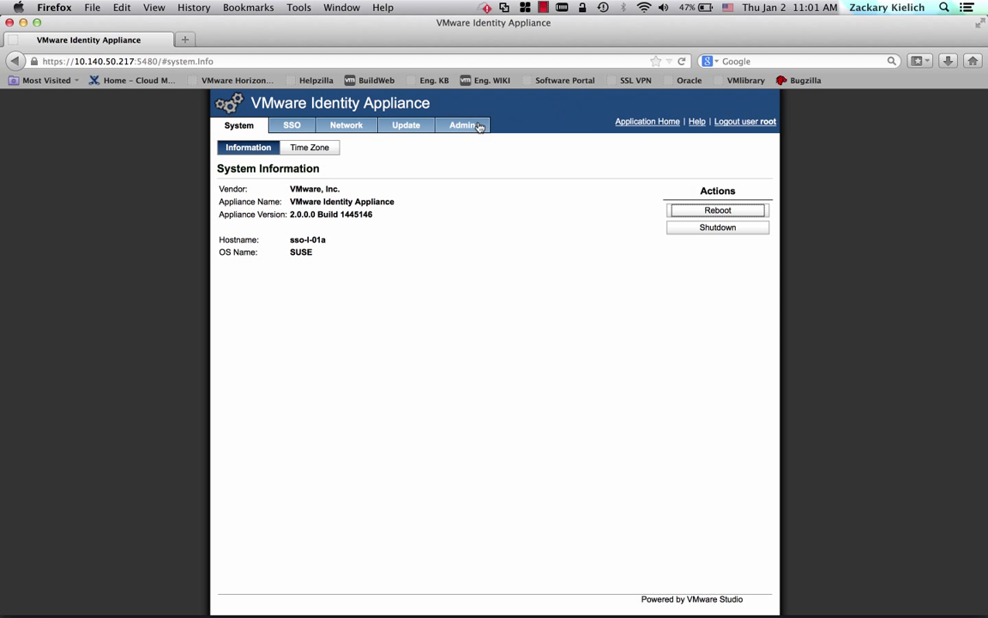
Set Time Sync Mode to Use Time Server with Time Server #1 at 192.168.110.10 and save.
{"action": "left_click", "coordinate": [465, 123]}
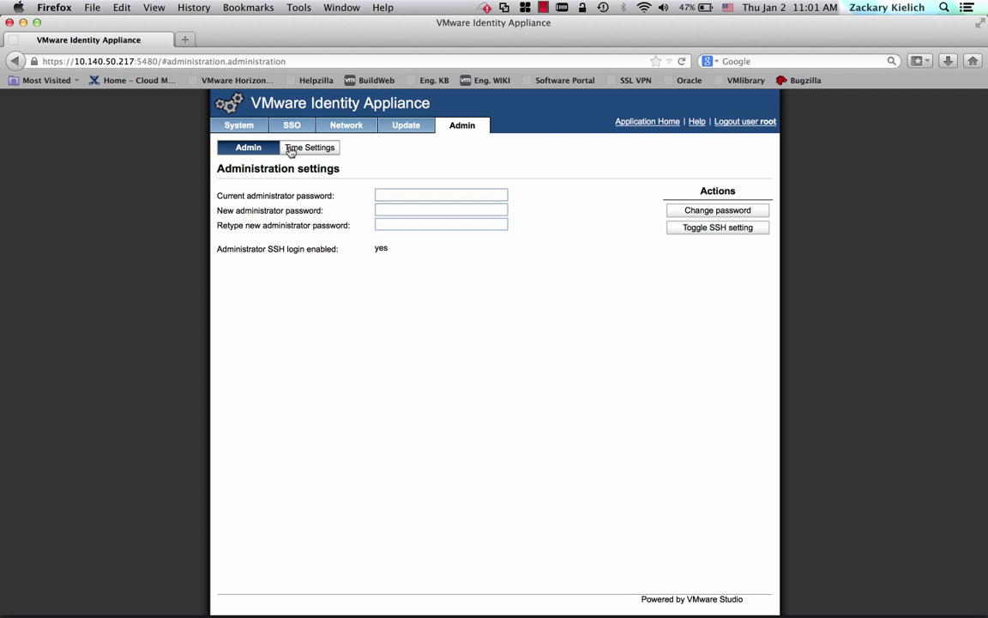
{"action": "left_click", "coordinate": [296, 147]}
{"action": "left_click", "coordinate": [347, 194]}
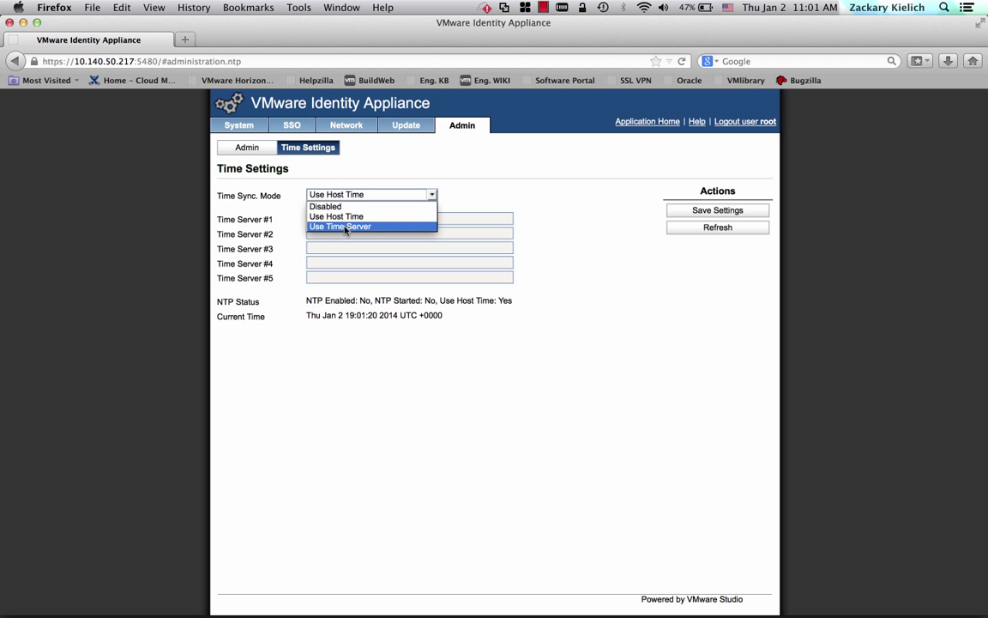
{"action": "left_click", "coordinate": [353, 224]}
{"action": "double_click", "coordinate": [363, 218]}
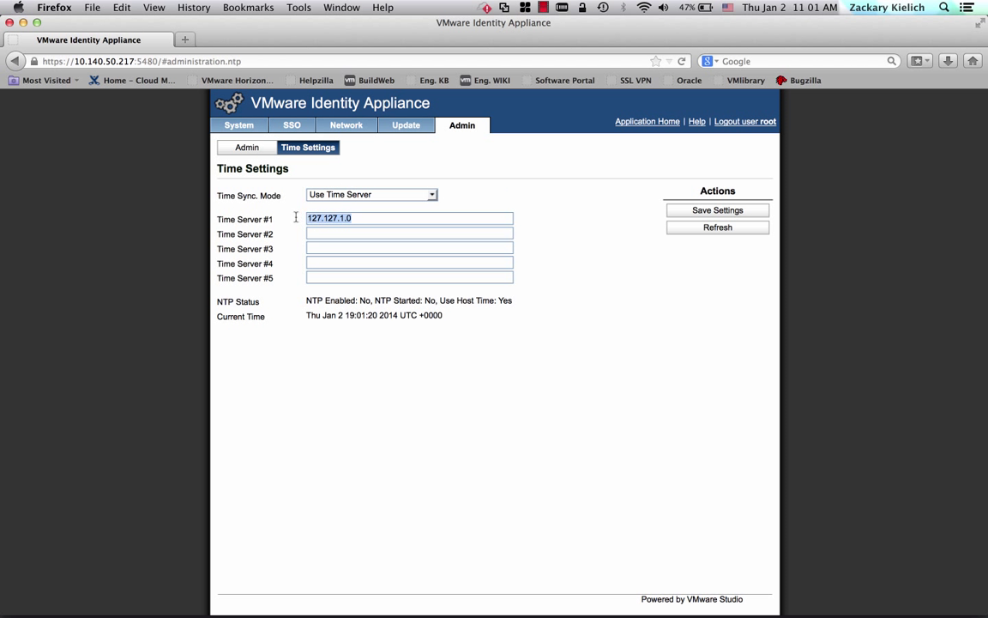
{"action": "type", "text": "192.168.110.10"}
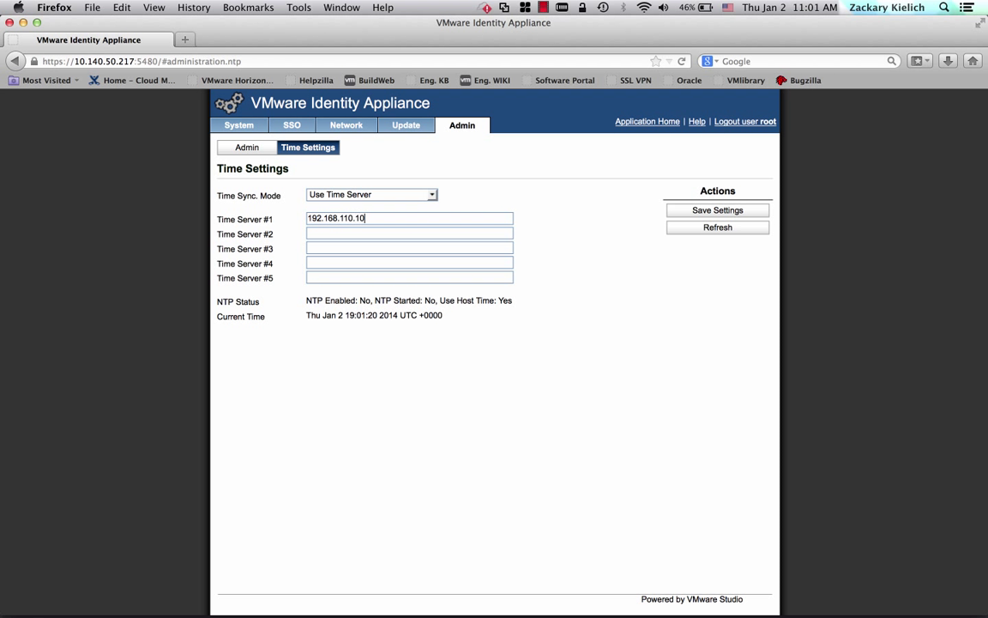
{"action": "left_click", "coordinate": [701, 208]}
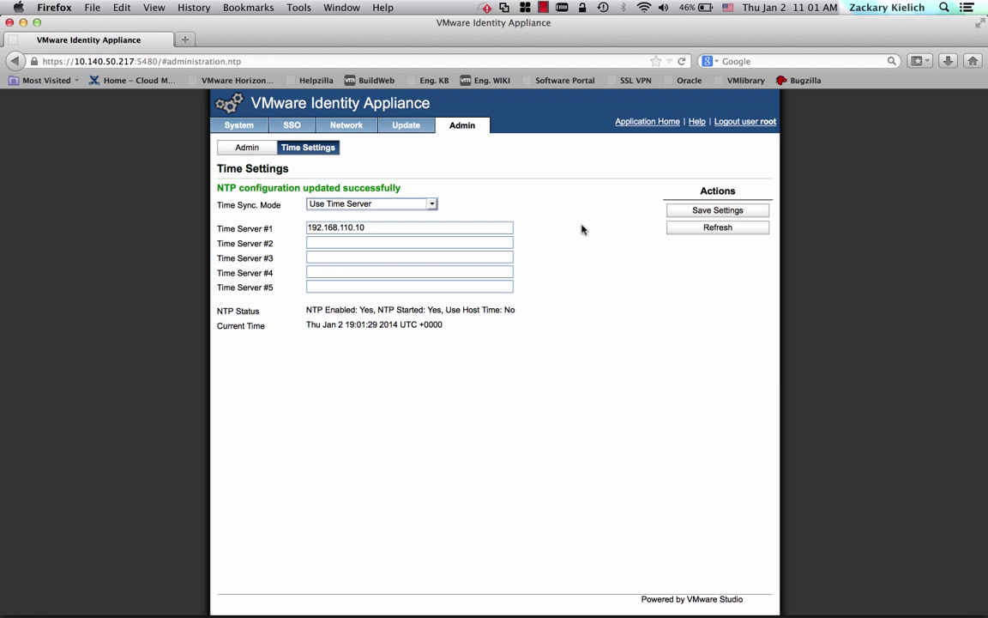
Initialize SSO for vsphere.local by entering and confirming the admin password, then applying.
{"action": "left_click", "coordinate": [278, 129]}
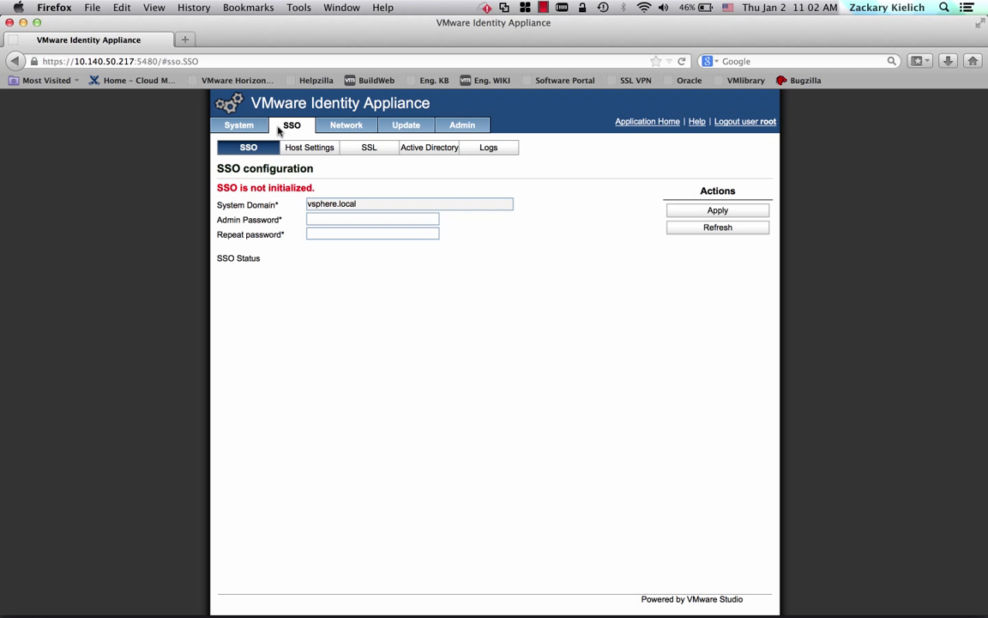
{"action": "left_click", "coordinate": [328, 222]}
{"action": "type", "text": "********"}
{"action": "key", "text": "Tab"}
{"action": "type", "text": "*********"}
{"action": "left_click", "coordinate": [718, 211]}
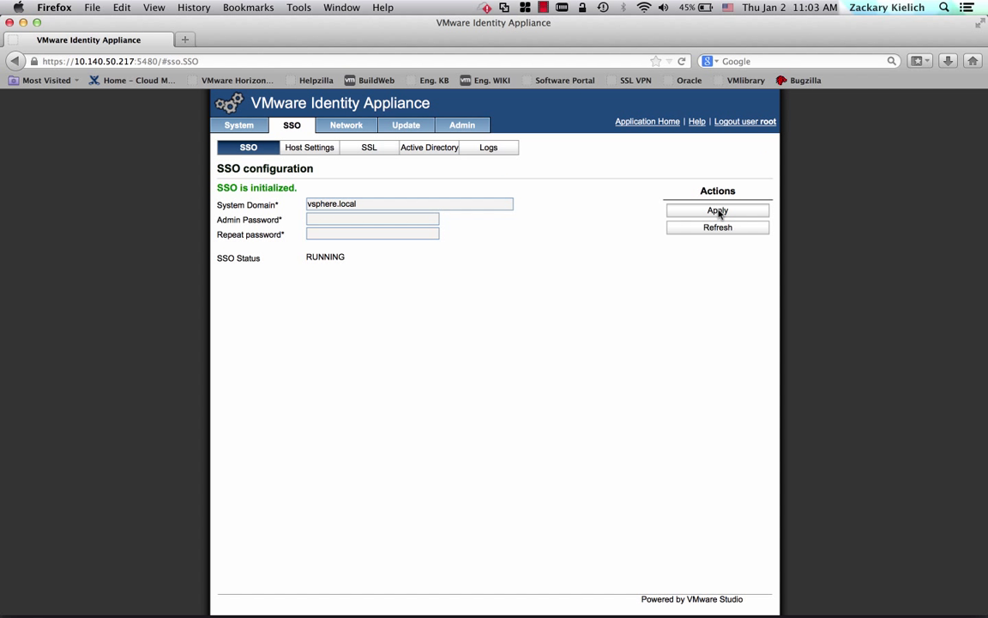
Append .corp.local:7444 to the SSO Host Name, making it sso-l-01a.corp.local:7444, and apply.
{"action": "left_click", "coordinate": [324, 151]}
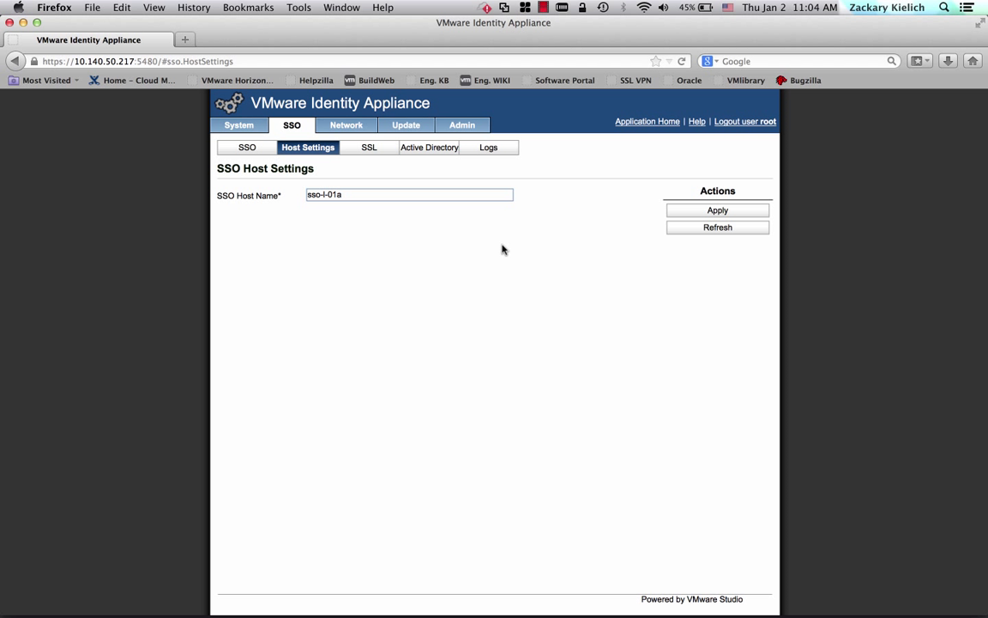
{"action": "left_click", "coordinate": [426, 195]}
{"action": "type", "text": ".corp.local"}
{"action": "type", "text": ":7444"}
{"action": "left_click", "coordinate": [735, 210]}
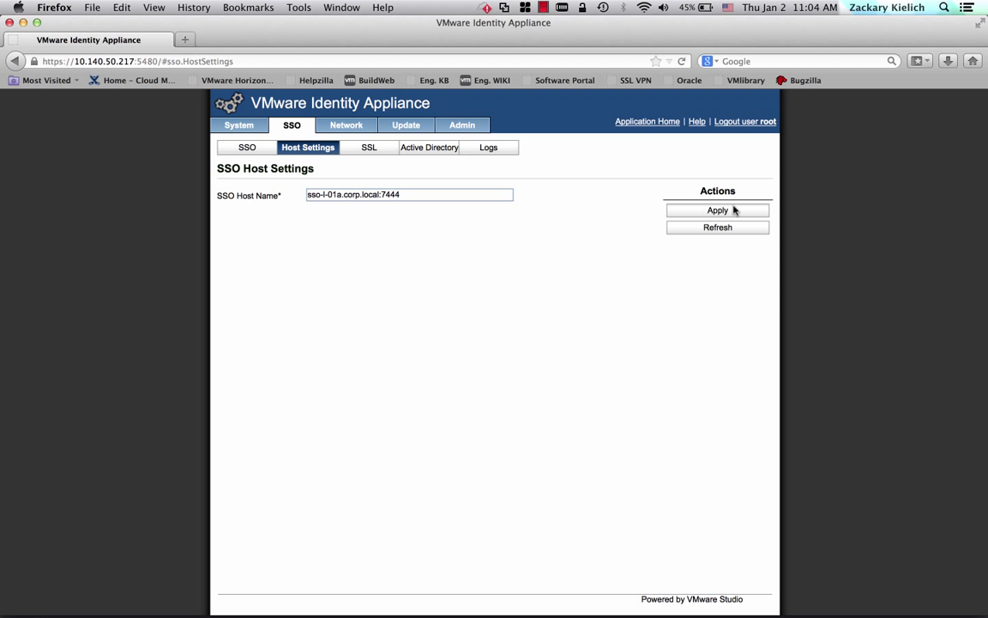
Choose Generate Self Signed Certificate in the SSO SSL settings.
{"action": "left_click", "coordinate": [369, 147]}
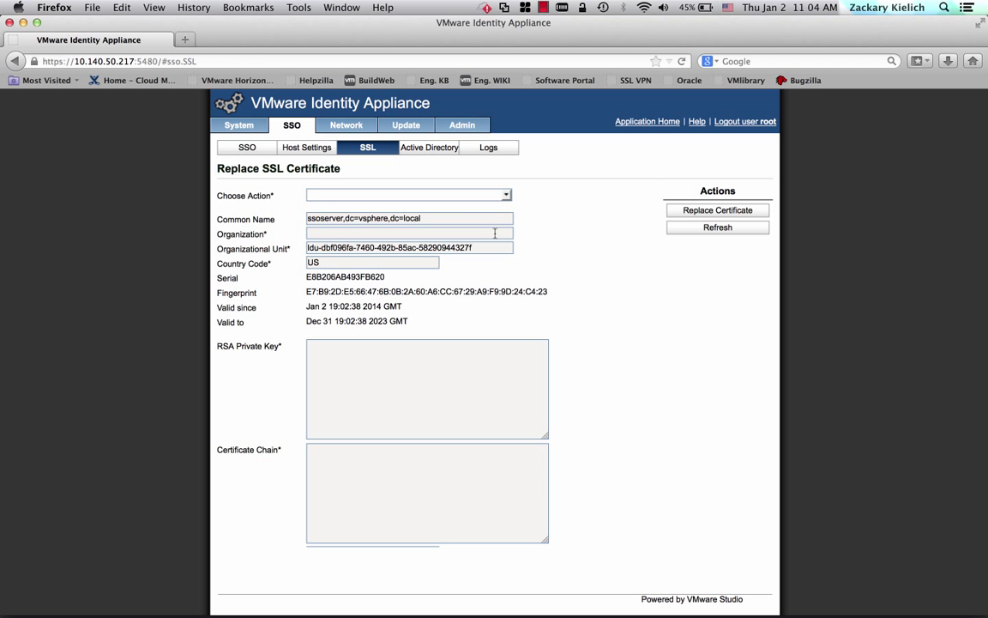
{"action": "left_click", "coordinate": [507, 196]}
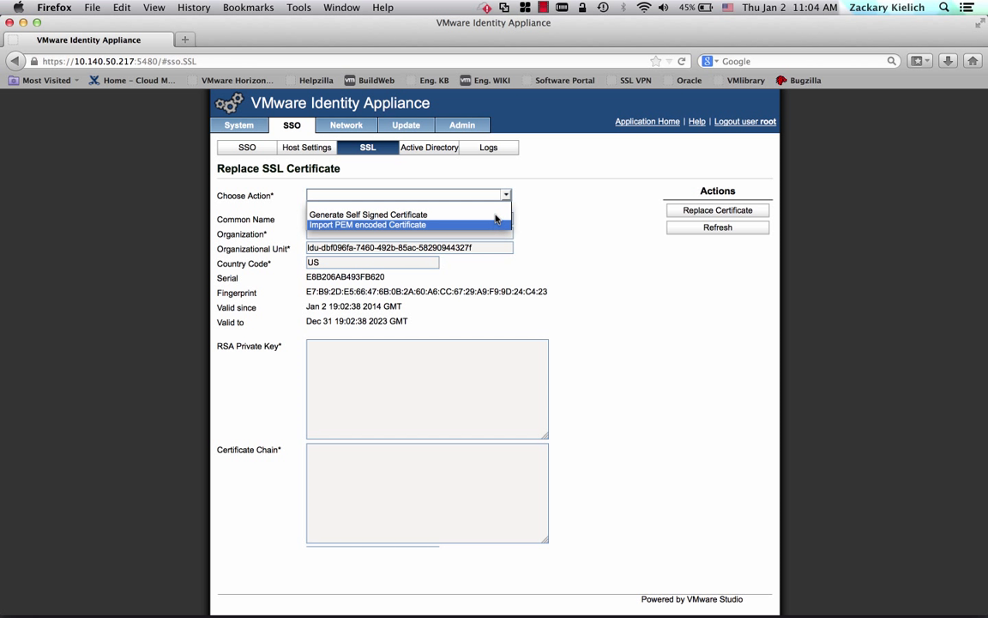
{"action": "left_click", "coordinate": [494, 214]}
Enter common name sso-l-01a.corp.local, organization VMware, unit Lab, and replace the certificate.
{"action": "left_click_drag", "start_coordinate": [494, 214], "coordinate": [289, 219]}
{"action": "type", "text": "vcac-"}
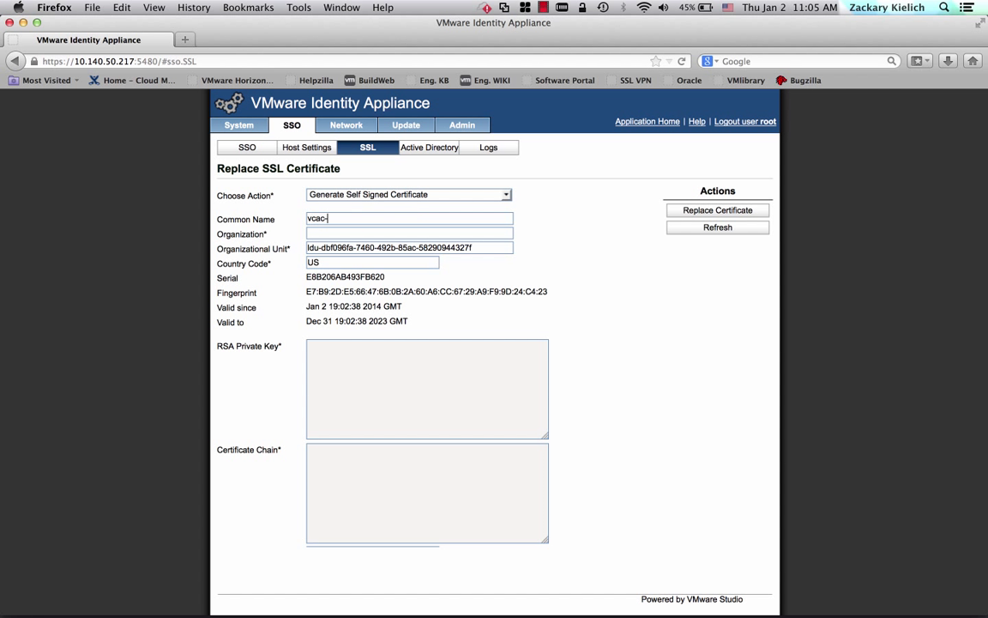
{"action": "key", "text": "BackSpace"}
{"action": "key", "text": "BackSpace"}
{"action": "key", "text": "BackSpace"}
{"action": "key", "text": "BackSpace"}
{"action": "key", "text": "BackSpace"}
{"action": "type", "text": "sso-l-01a.corp.local"}
{"action": "key", "text": "Tab"}
{"action": "type", "text": "VMware"}
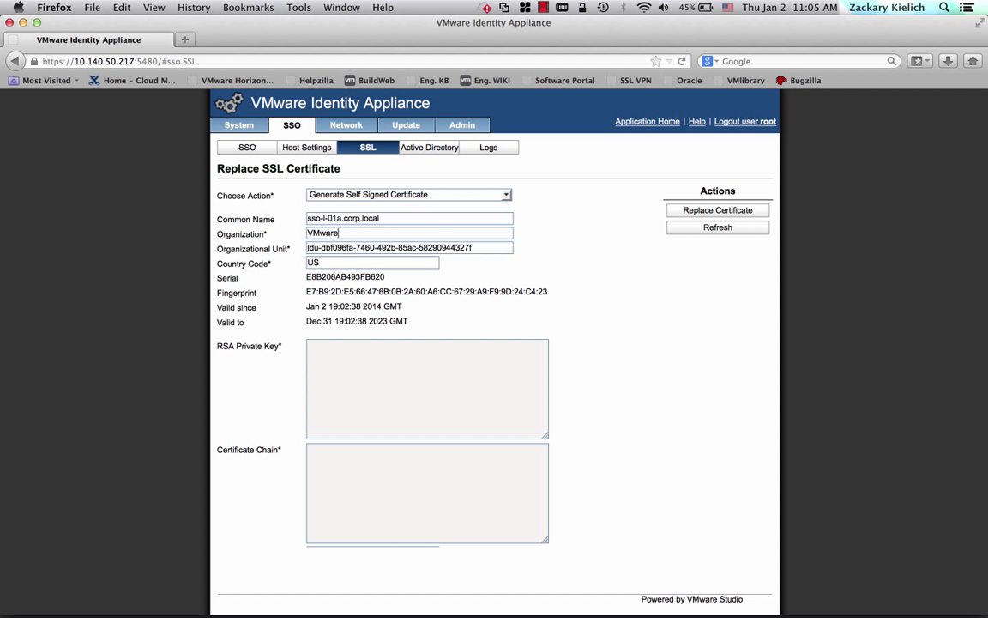
{"action": "key", "text": "Tab"}
{"action": "type", "text": "Lab"}
{"action": "key", "text": "Tab"}
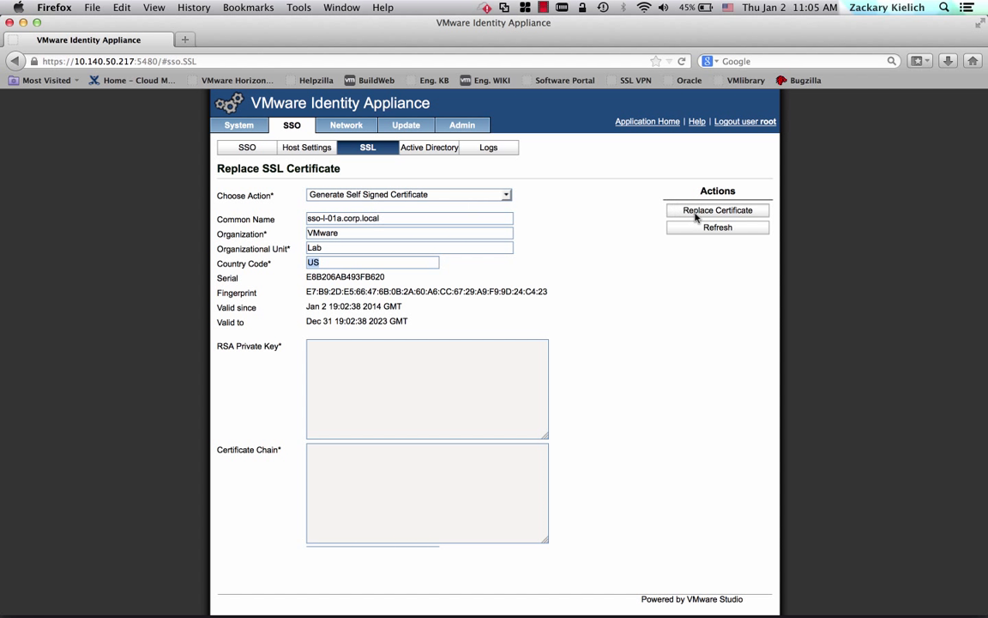
{"action": "left_click", "coordinate": [696, 216]}
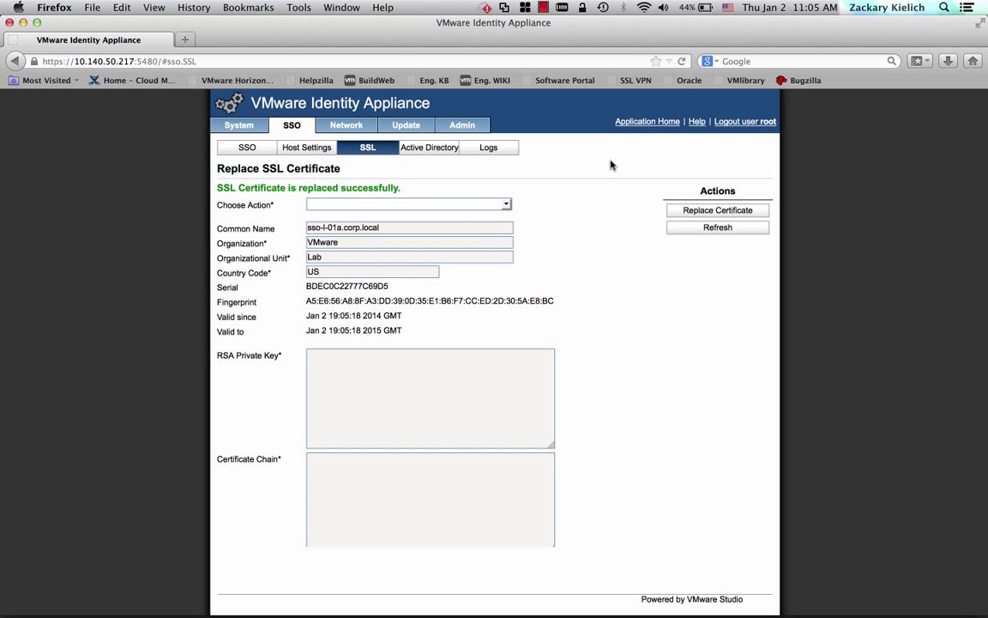
Check the SSO Active Directory join status, then view the Network Status page.
{"action": "left_click", "coordinate": [433, 147]}
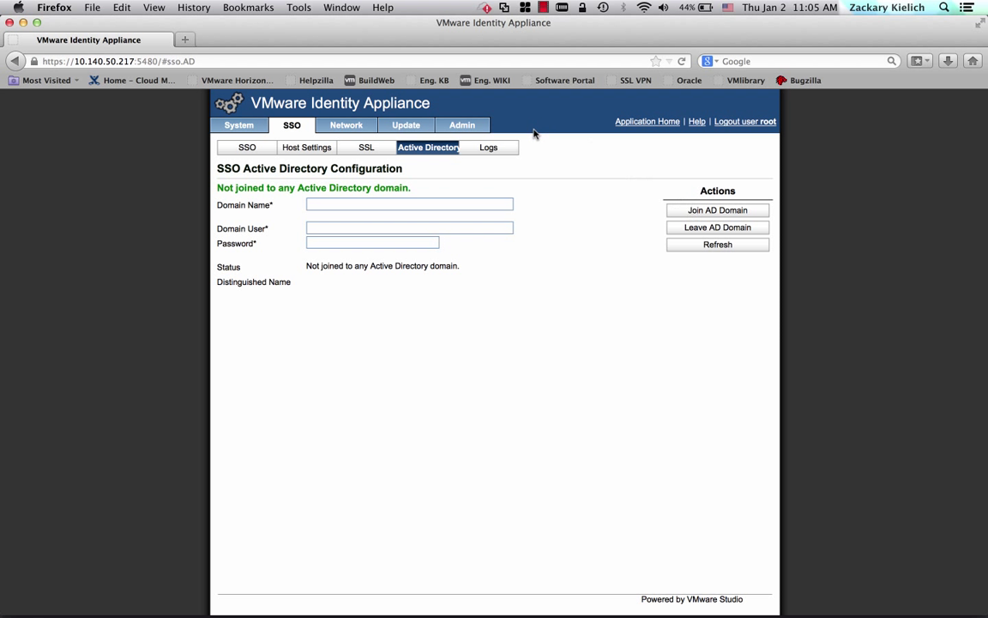
{"action": "left_click", "coordinate": [360, 125]}
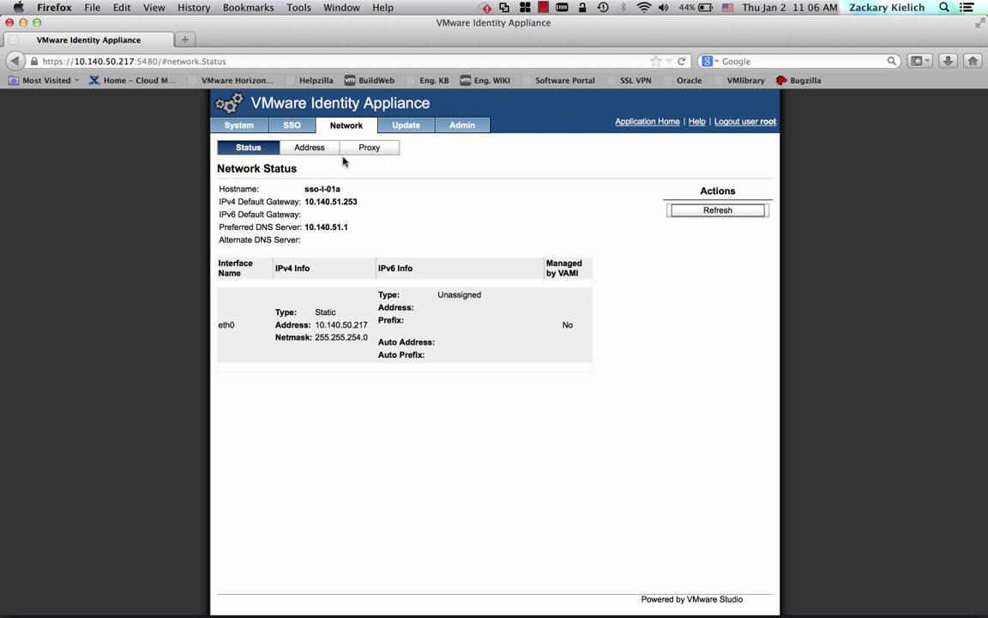
View the Network Address Settings showing static IPv4 10.140.50.217 and netmask 255.255.254.0.
{"action": "left_click", "coordinate": [319, 147]}
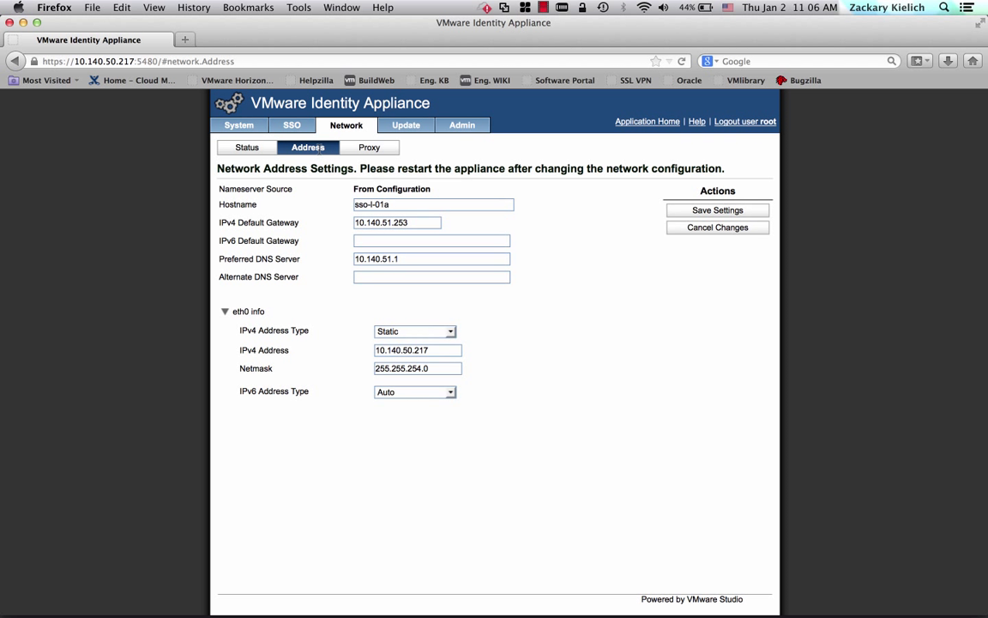